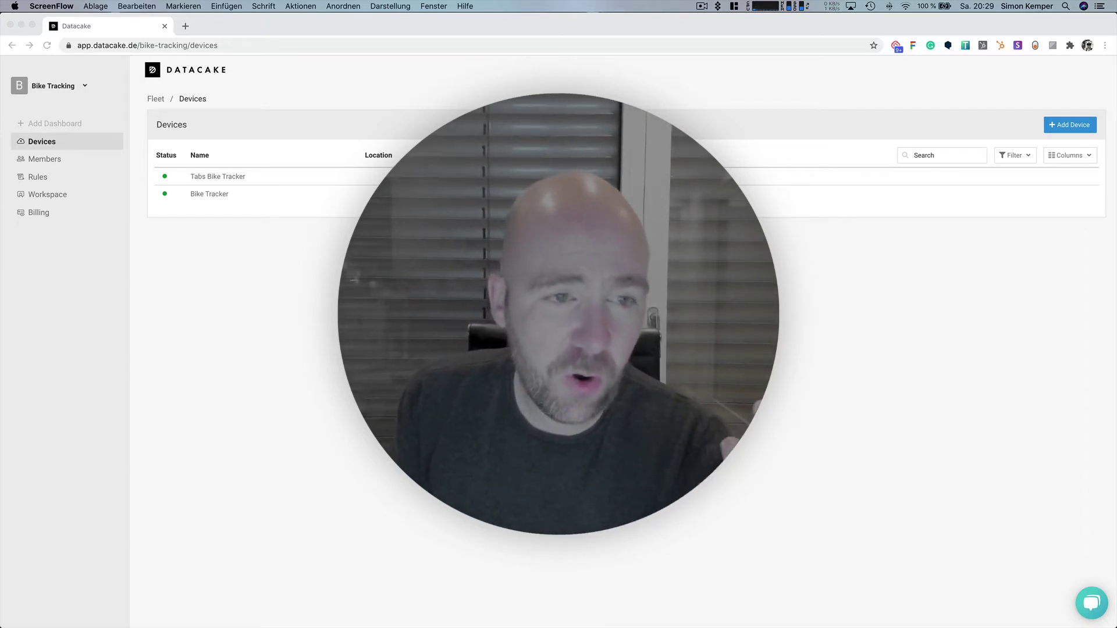
# Start adding a new device and filter the manufacturer list to Dragino devices.
pyautogui.press('super+Tab')
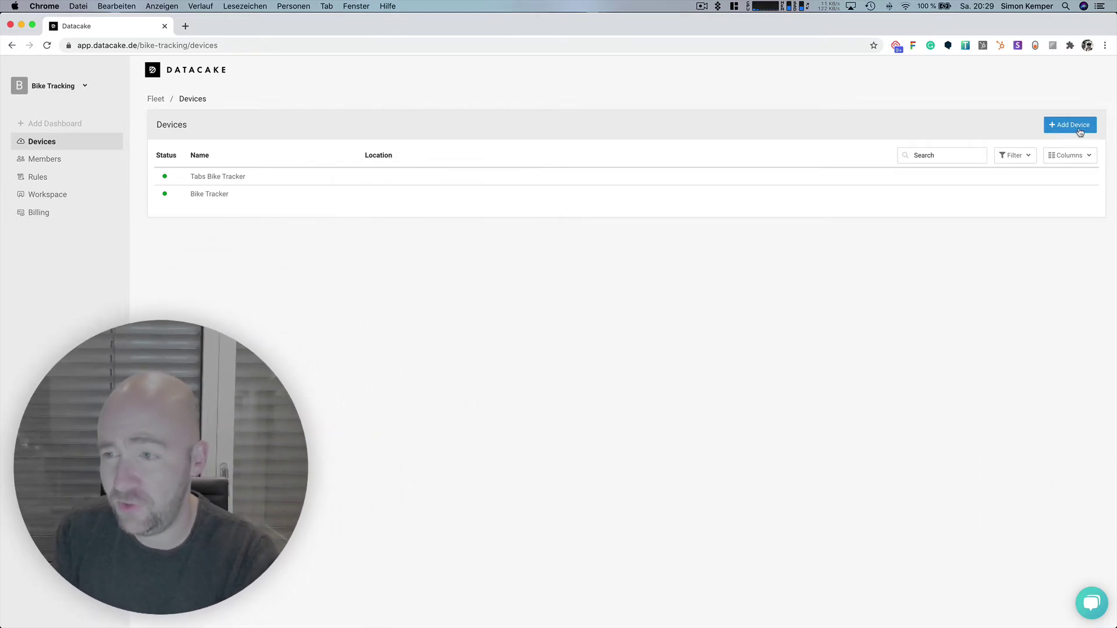
pyautogui.click(1082, 126)
pyautogui.click(648, 264)
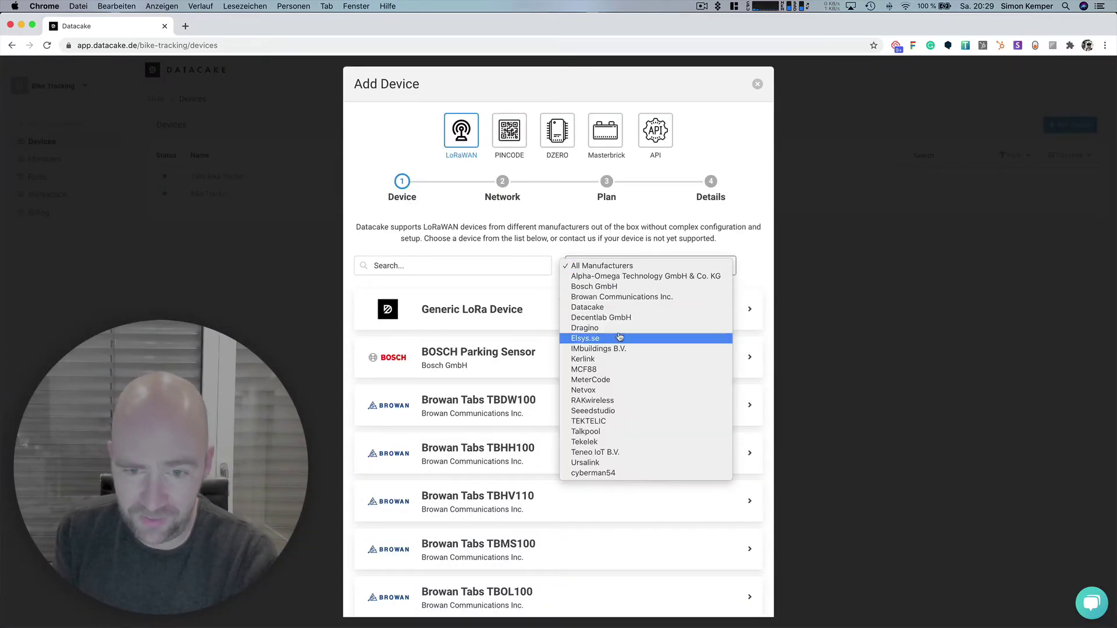
pyautogui.click(617, 327)
pyautogui.scroll(-3, 442, 427)
# Pick the Browan Tabs TBOL100 with Datacake TTN as provider, then close the wizard.
pyautogui.click(634, 183)
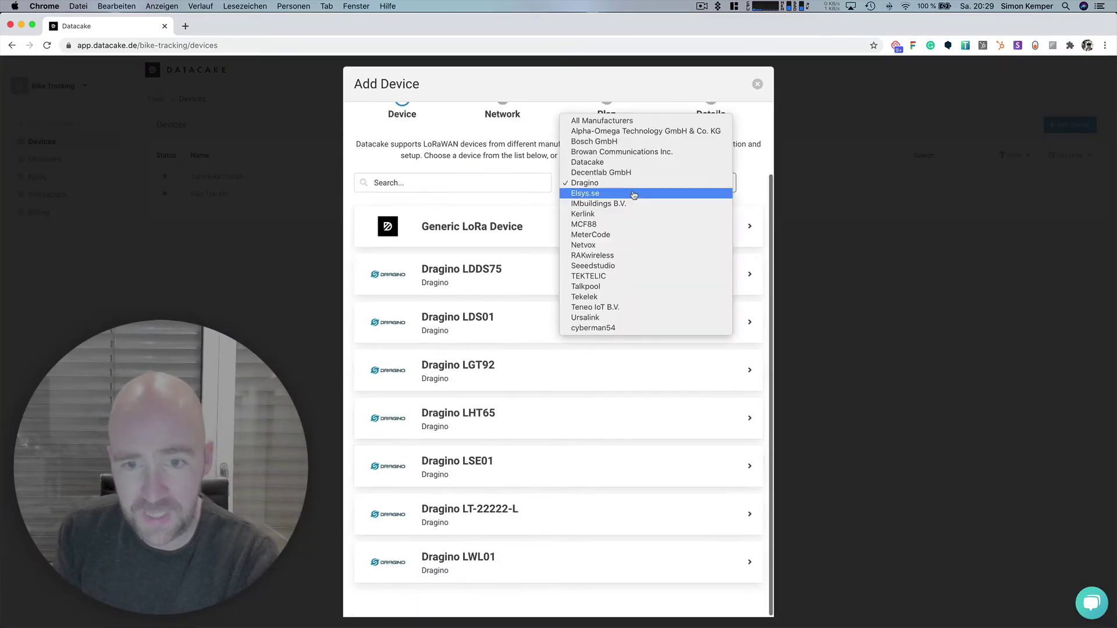
pyautogui.click(639, 152)
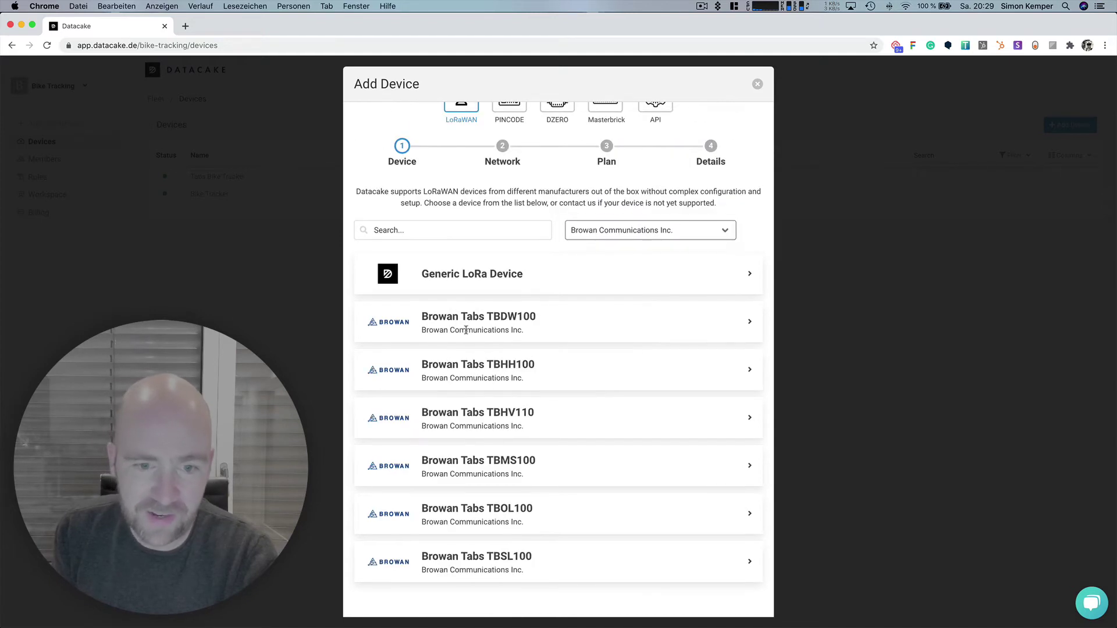
pyautogui.click(529, 519)
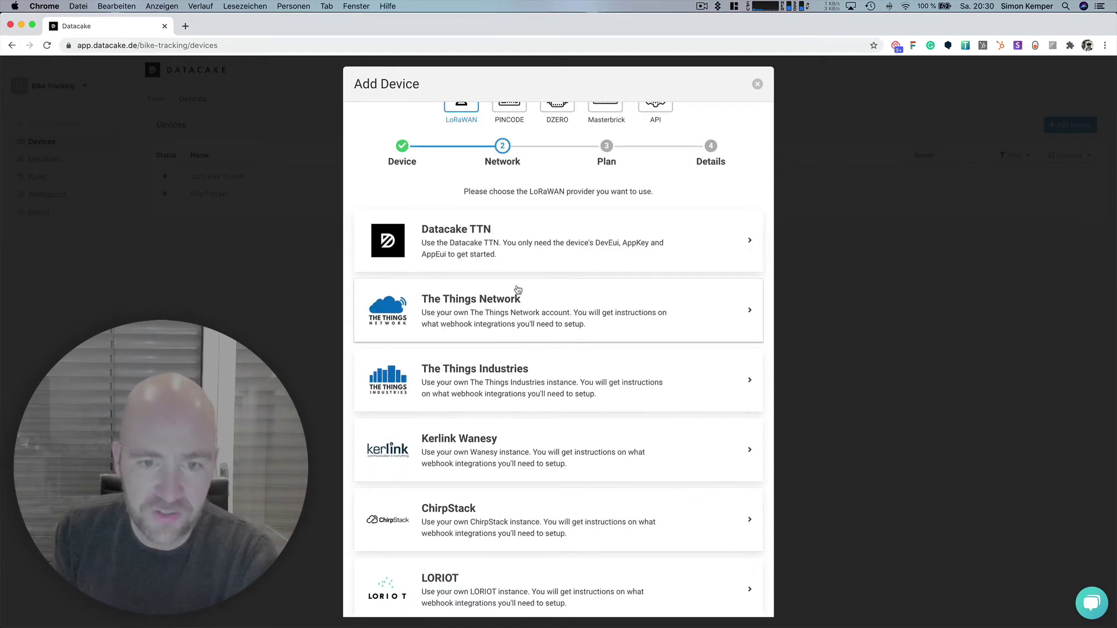
pyautogui.scroll(-2, 517, 291)
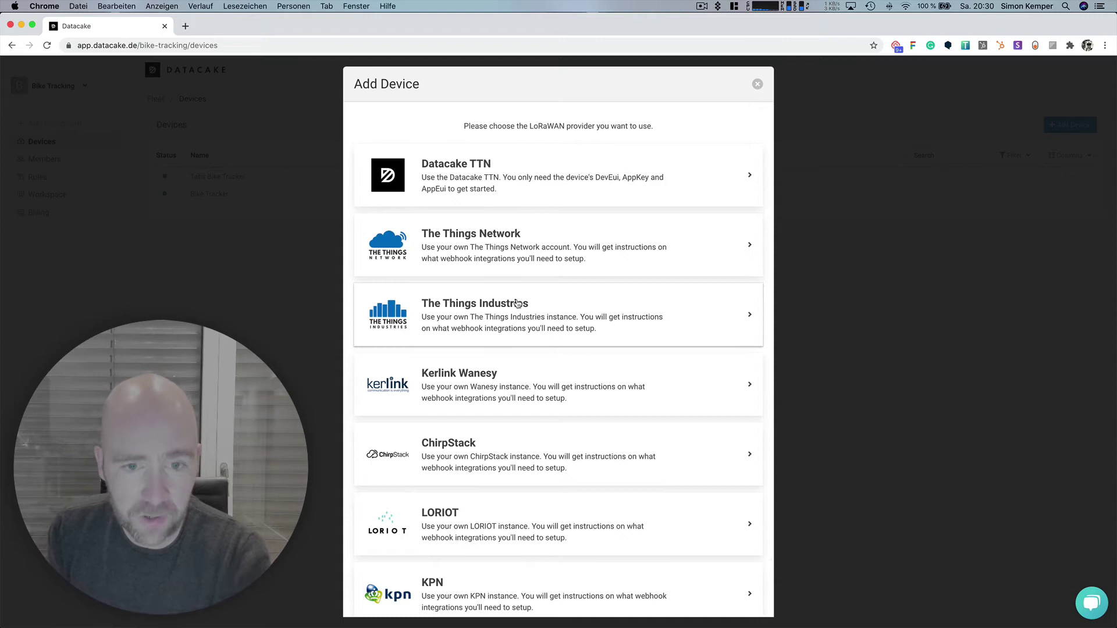
pyautogui.click(505, 185)
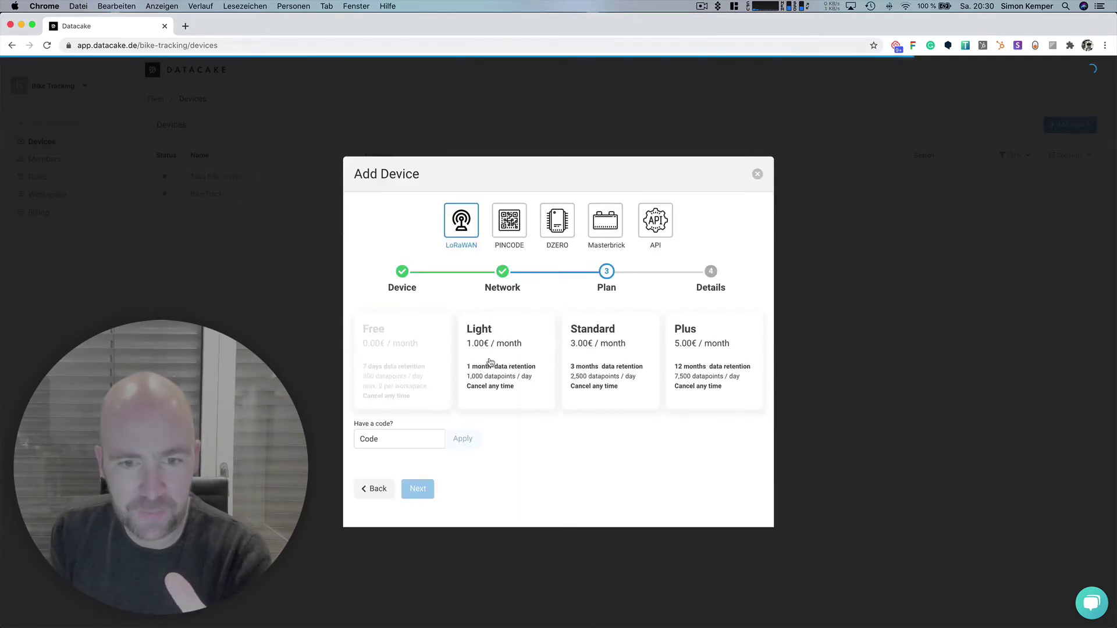
pyautogui.click(758, 174)
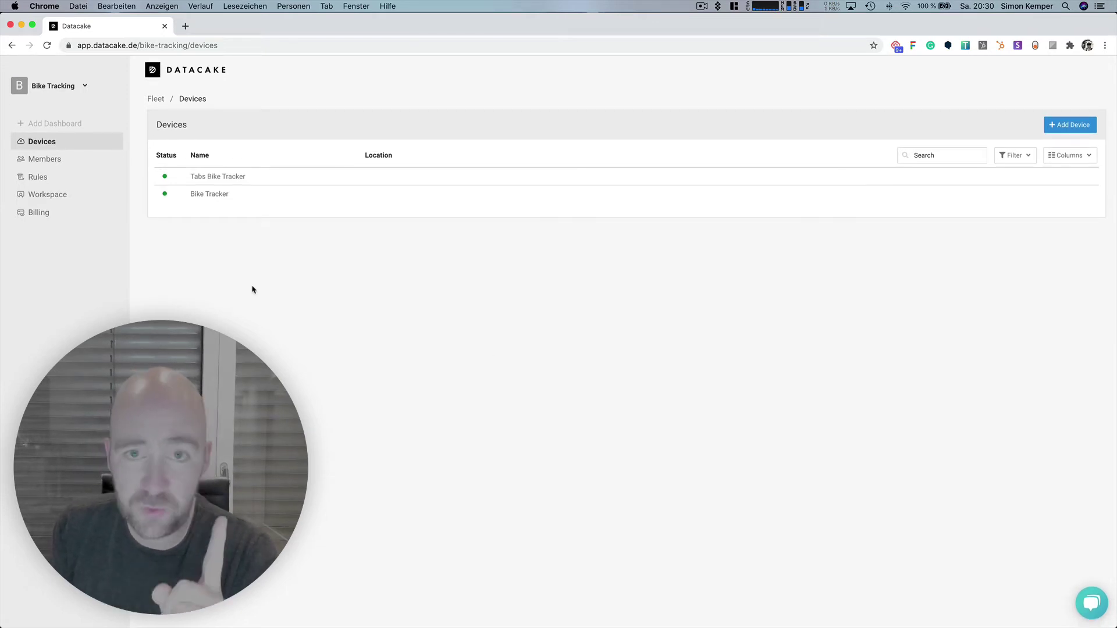
# Open the Bike Tracker dashboard and recentre its map on the route.
pyautogui.click(218, 200)
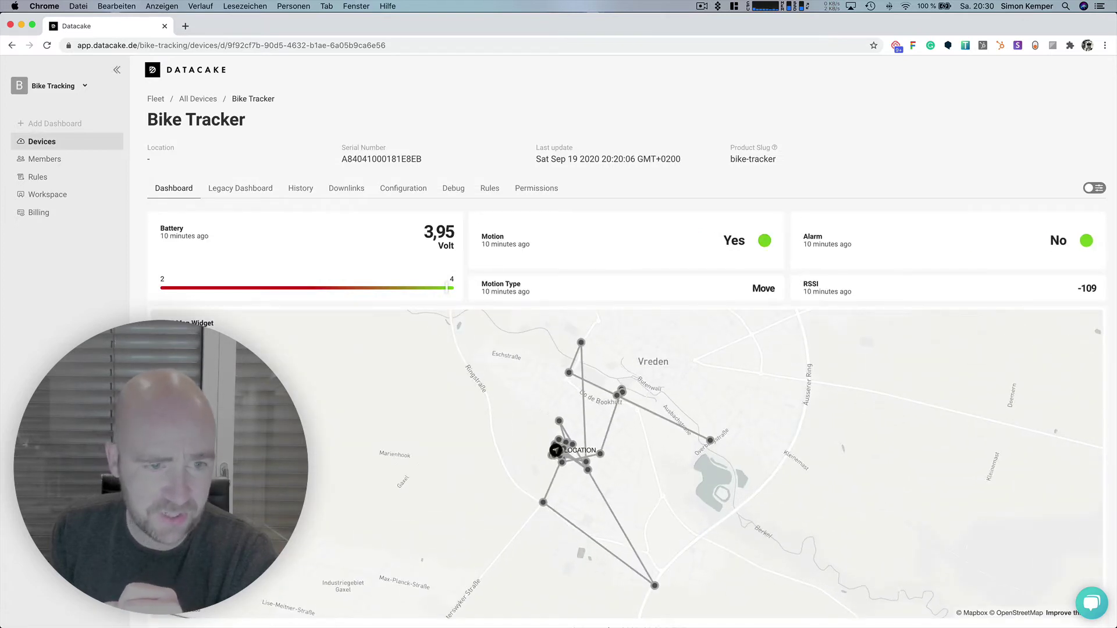
pyautogui.scroll(-1, 622, 349)
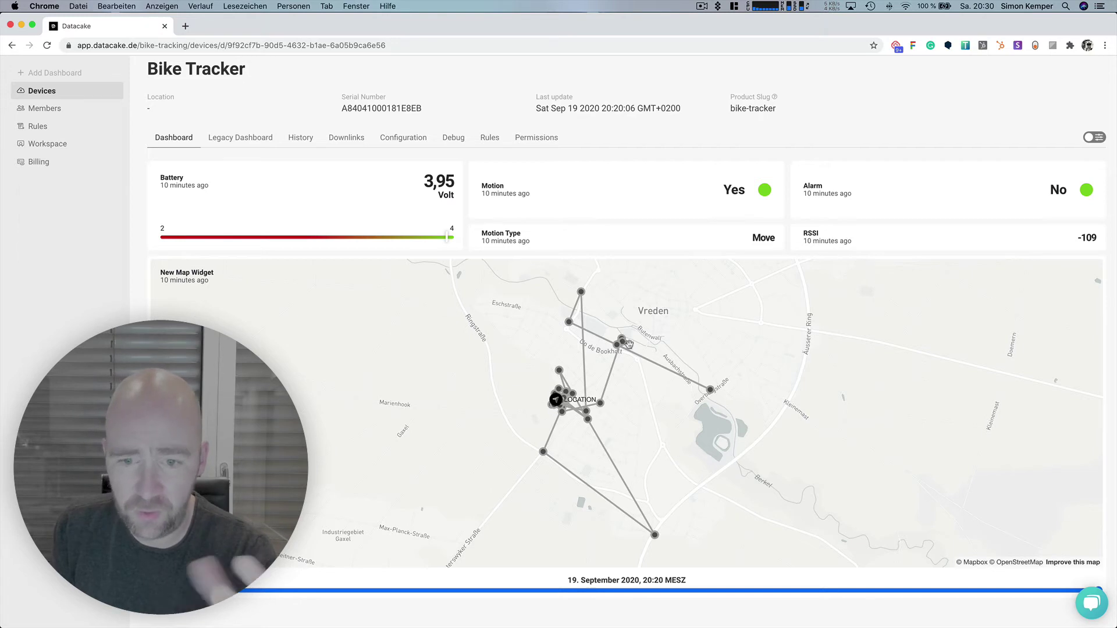
pyautogui.scroll(2, 645, 358)
pyautogui.scroll(-2, 646, 358)
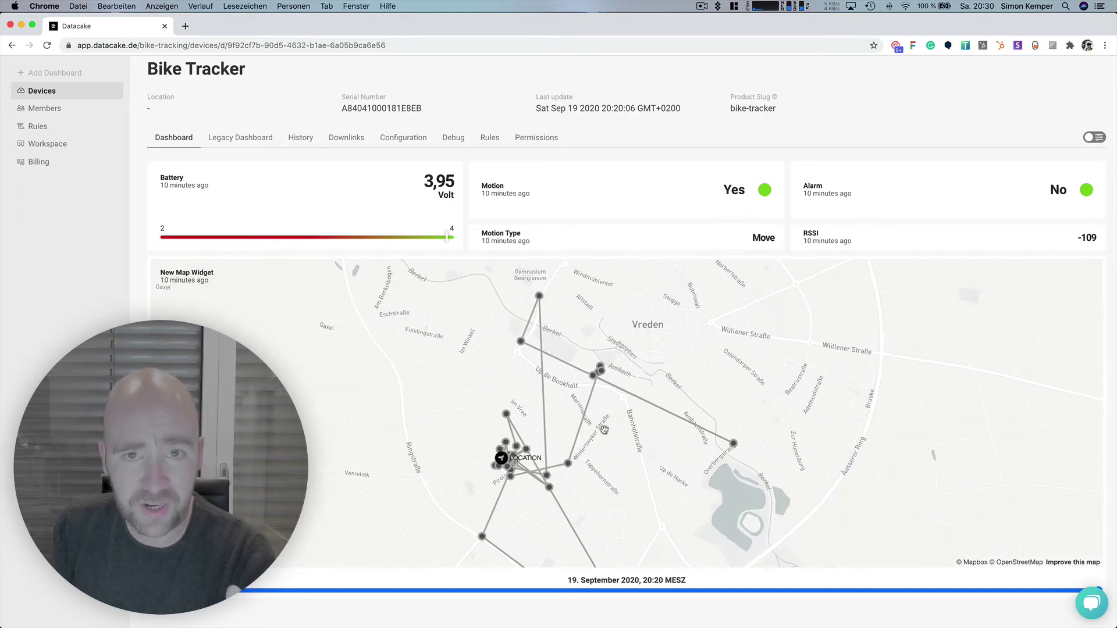
pyautogui.moveTo(620, 381); pyautogui.dragTo(555, 389)
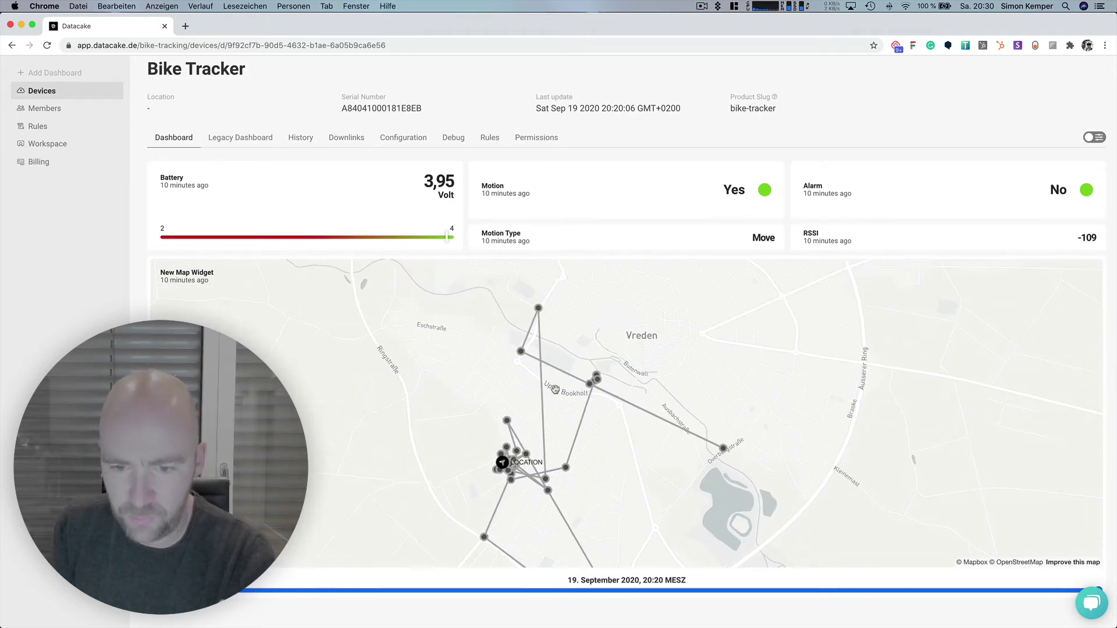
pyautogui.scroll(3, 584, 414)
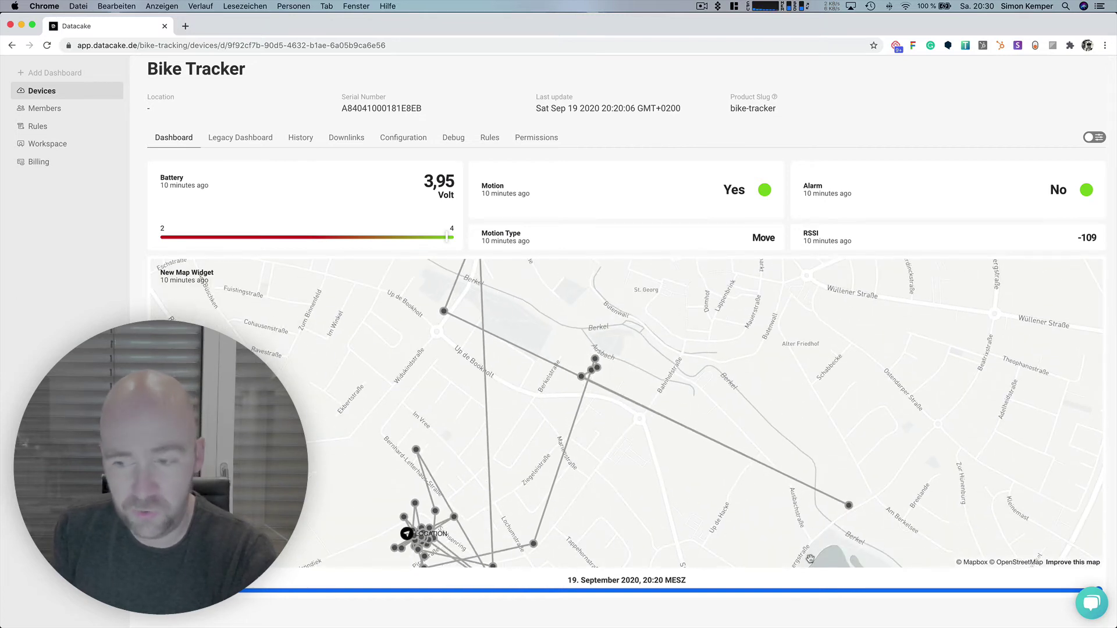
# Rewind the route map timeline to 19:57 on 19 September 2020.
pyautogui.moveTo(1005, 588); pyautogui.dragTo(1035, 594)
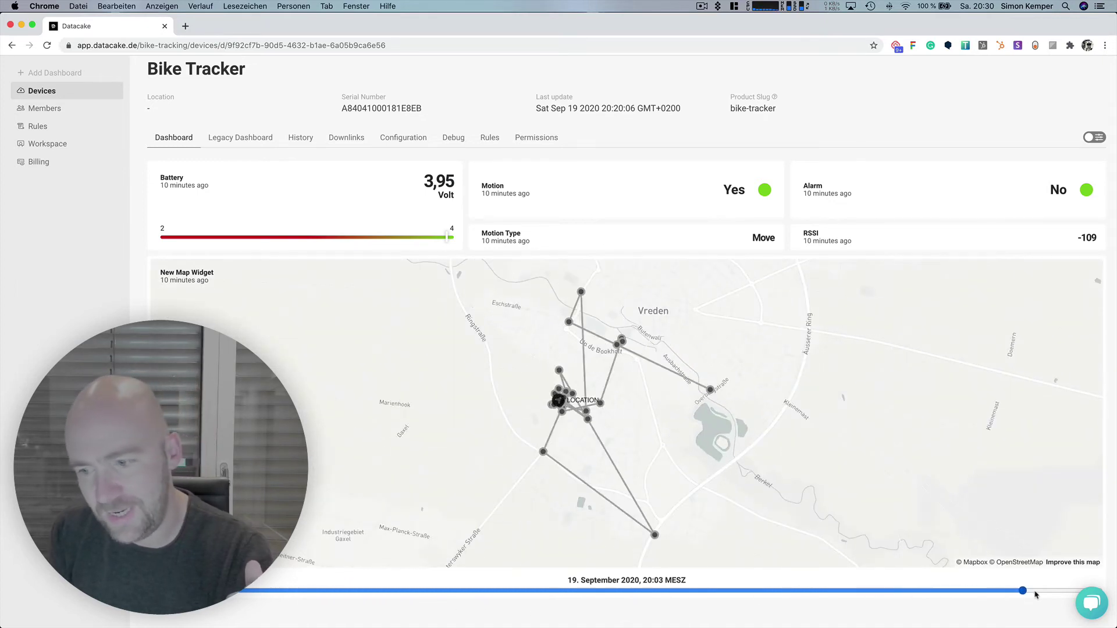
pyautogui.scroll(1, 1056, 592)
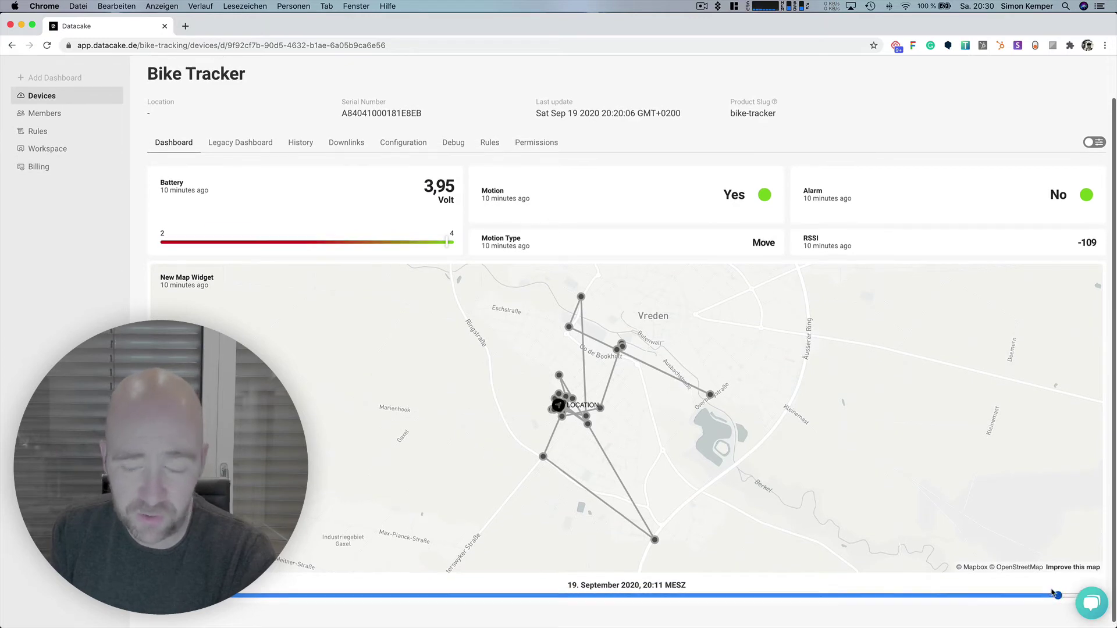
pyautogui.moveTo(1040, 595); pyautogui.dragTo(1037, 596)
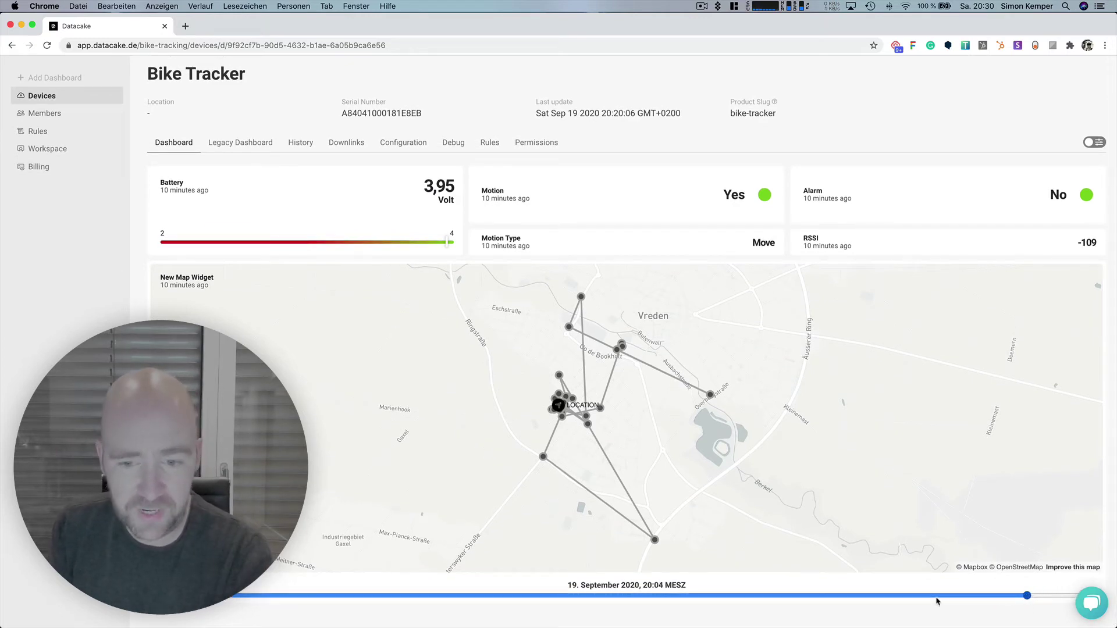
pyautogui.moveTo(937, 601); pyautogui.dragTo(997, 599)
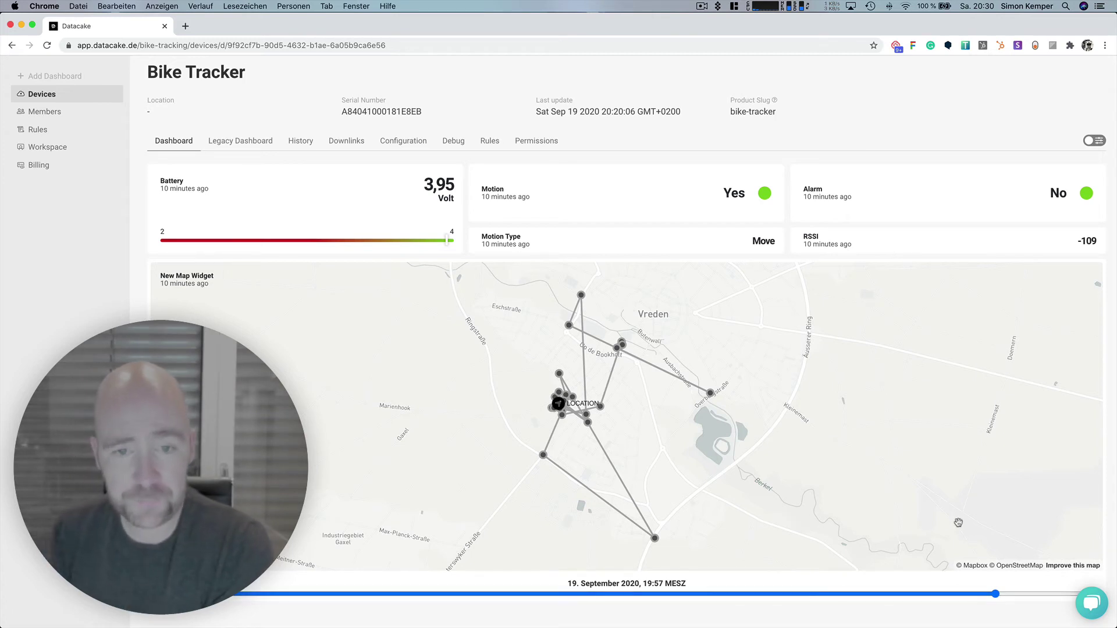
pyautogui.moveTo(478, 188); pyautogui.dragTo(532, 204)
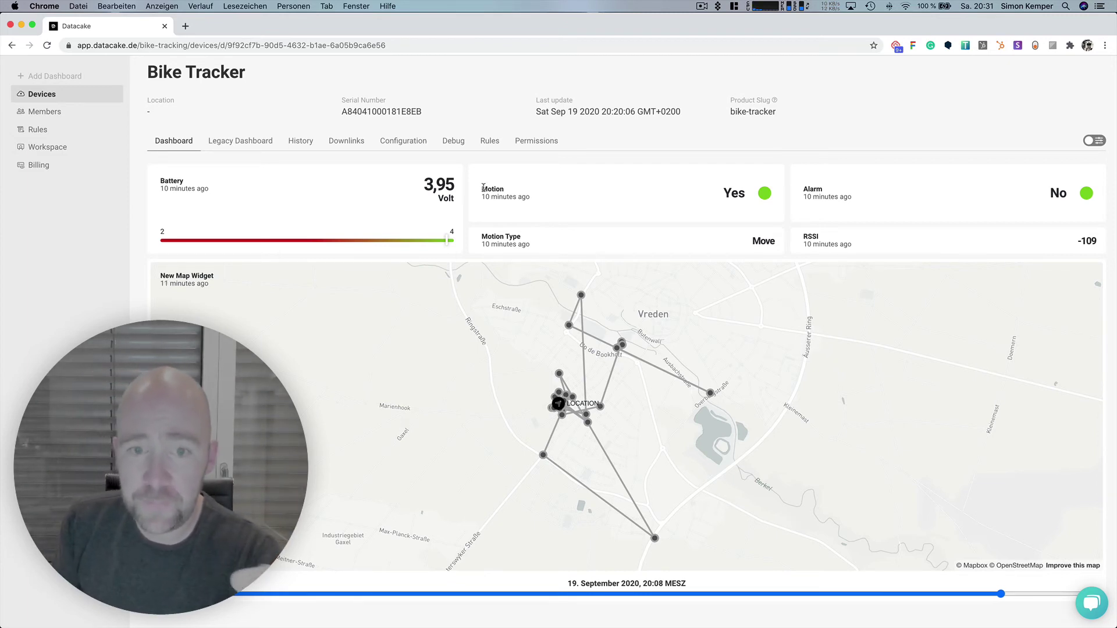
pyautogui.moveTo(495, 198)
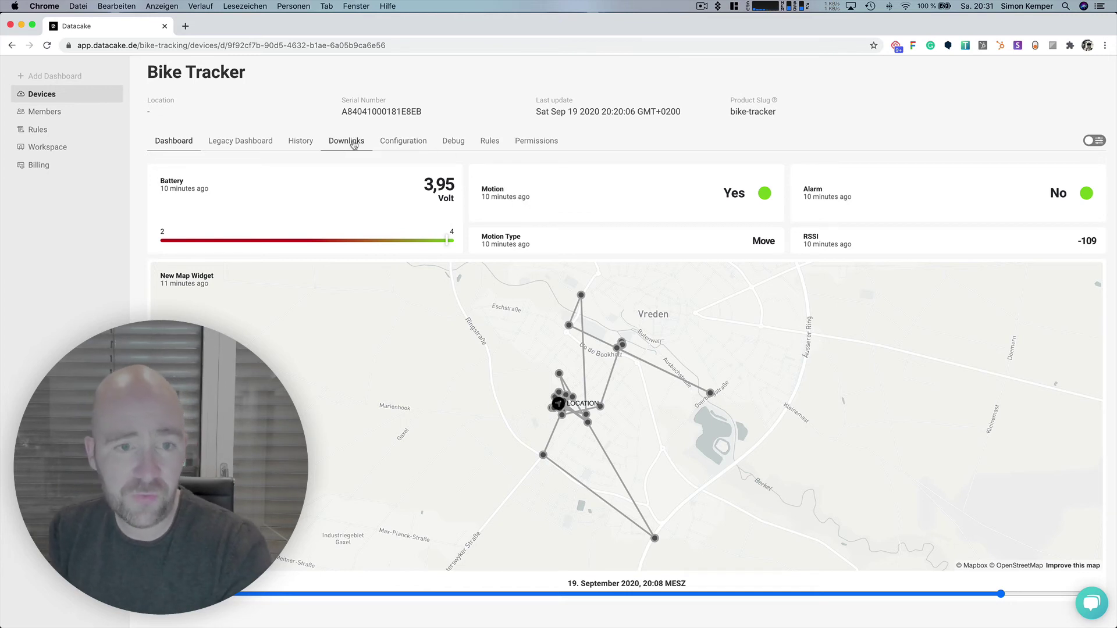
# Review the Bike is in Motion Alarm rule in the editor, including its SMS message.
pyautogui.click(507, 142)
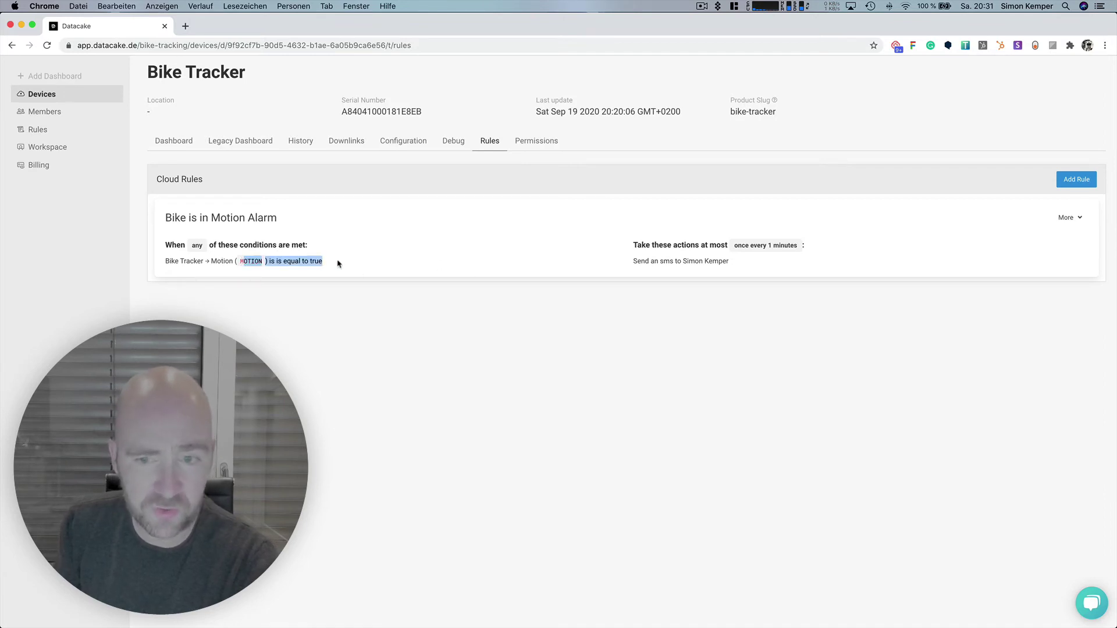
pyautogui.click(1070, 217)
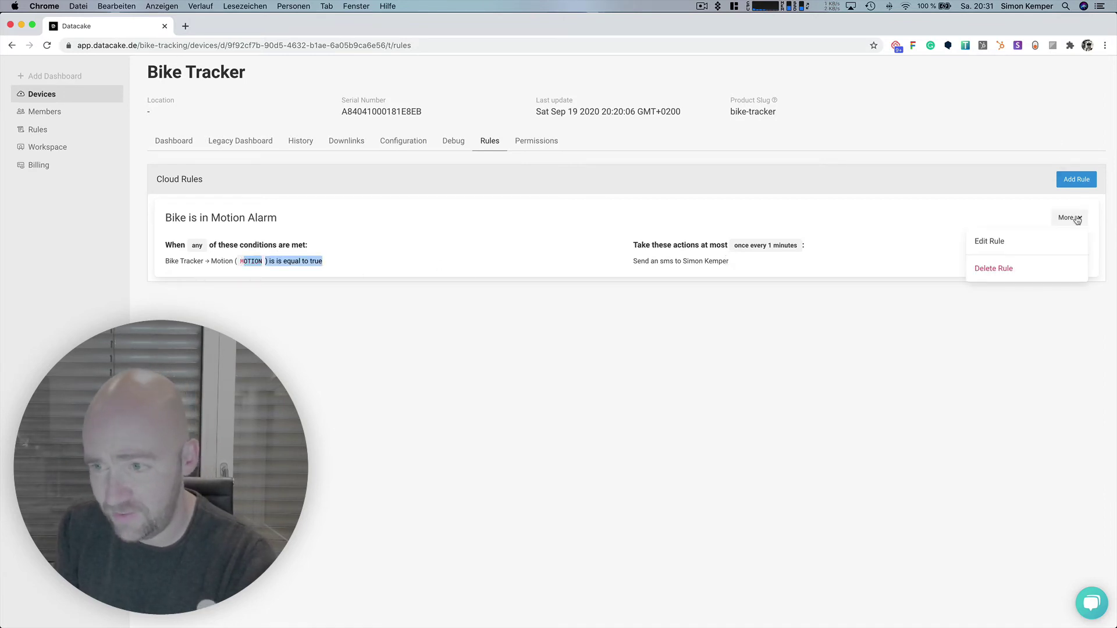
pyautogui.click(1019, 239)
pyautogui.scroll(-1, 370, 419)
pyautogui.click(294, 393)
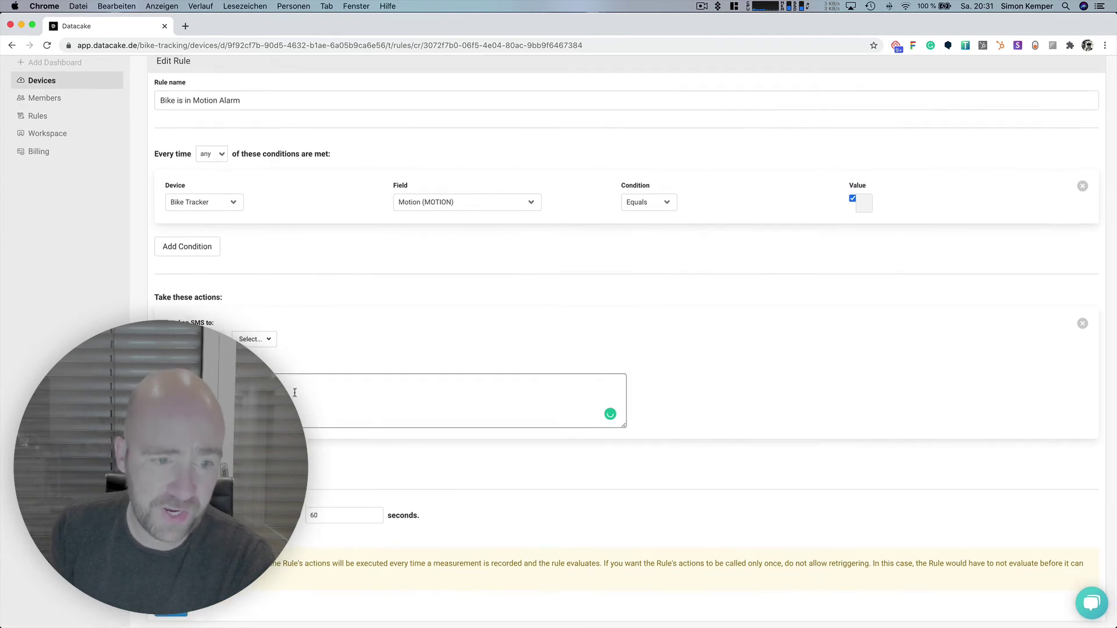
pyautogui.scroll(2, 303, 398)
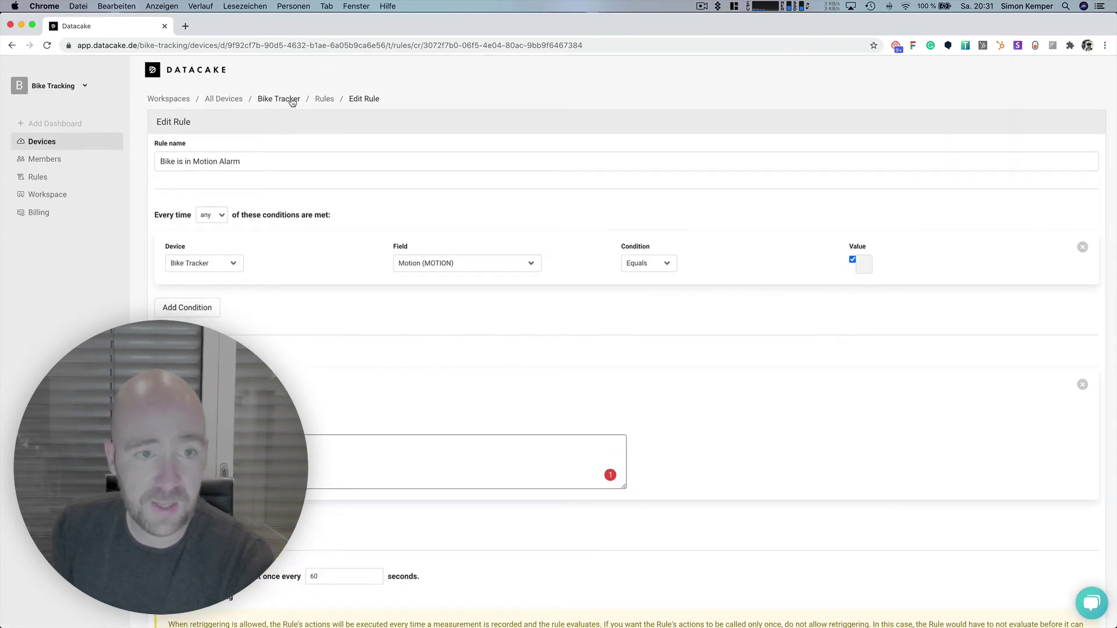
# Return to the Bike Tracker dashboard and move the map to its latest reading, 20:29.
pyautogui.click(295, 99)
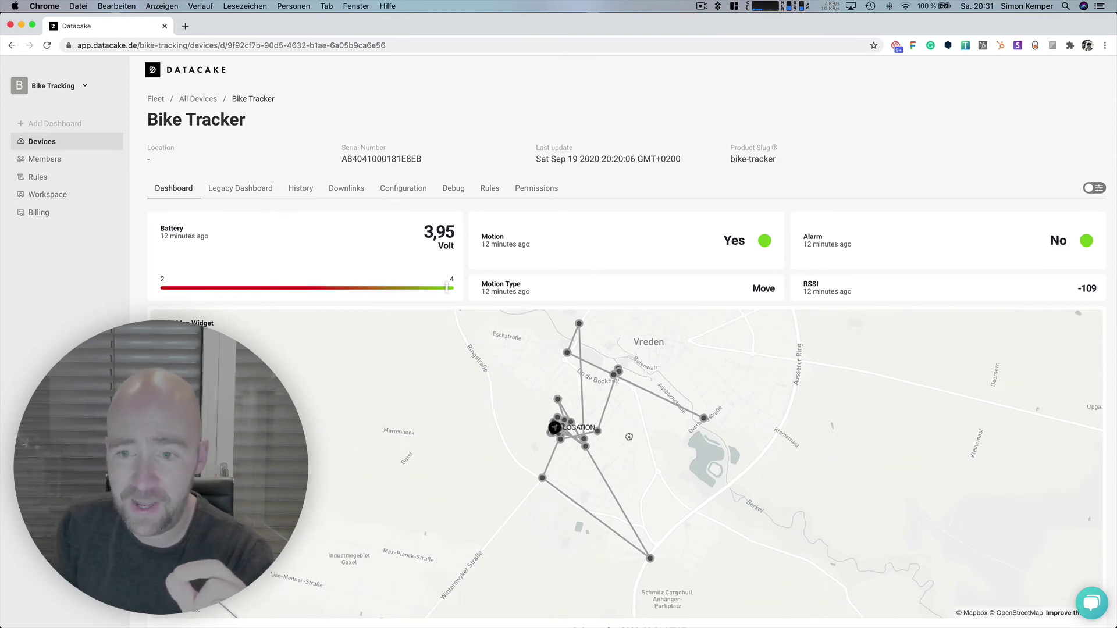
pyautogui.scroll(-2, 618, 233)
pyautogui.moveTo(1053, 592)
pyautogui.mouseDown()
pyautogui.moveTo(857, 605)
pyautogui.moveTo(332, 596)
pyautogui.moveTo(945, 600)
pyautogui.moveTo(883, 605)
pyautogui.moveTo(767, 606)
pyautogui.moveTo(1089, 591)
pyautogui.mouseUp()
pyautogui.scroll(-1, 1047, 593)
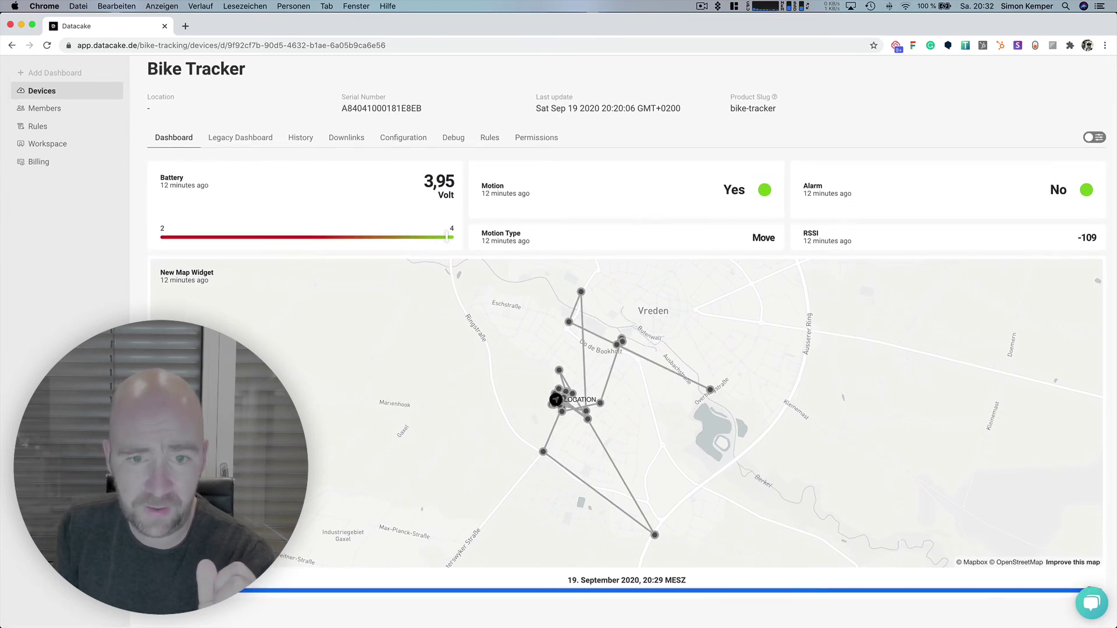
pyautogui.scroll(4, 640, 407)
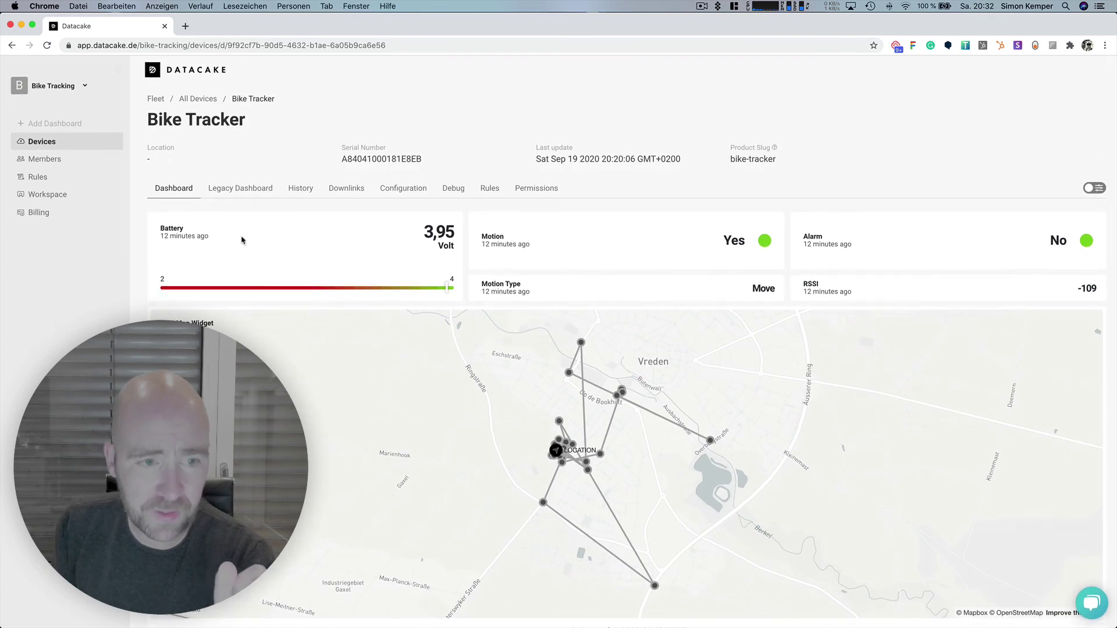
# Open the Tabs Bike Tracker dashboard and step its map back through earlier positions.
pyautogui.click(209, 99)
pyautogui.click(225, 177)
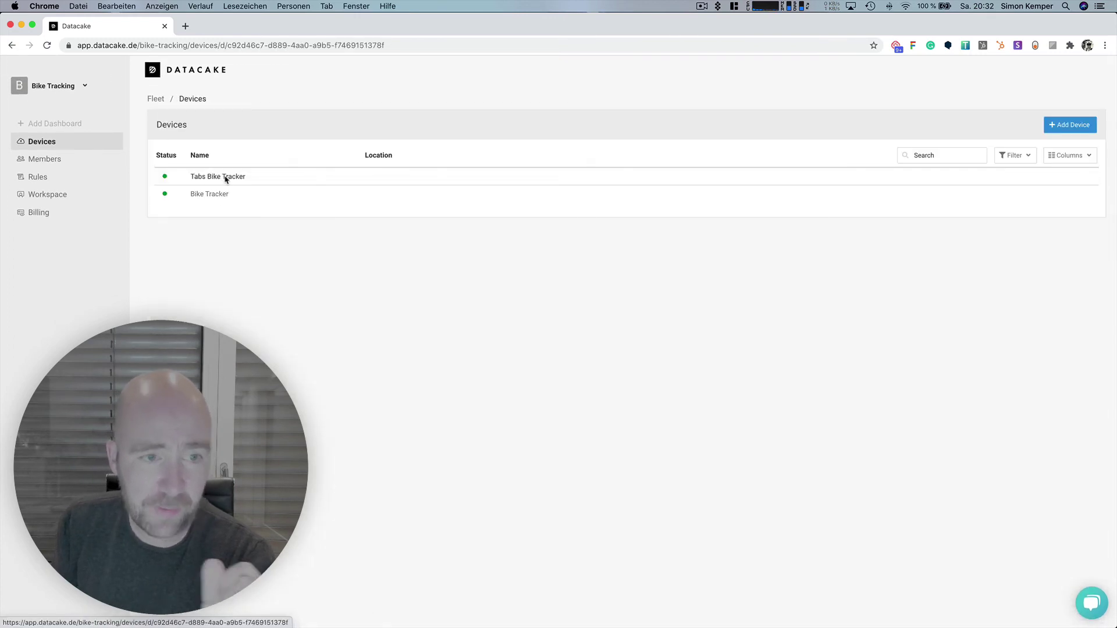
pyautogui.scroll(-3, 1038, 578)
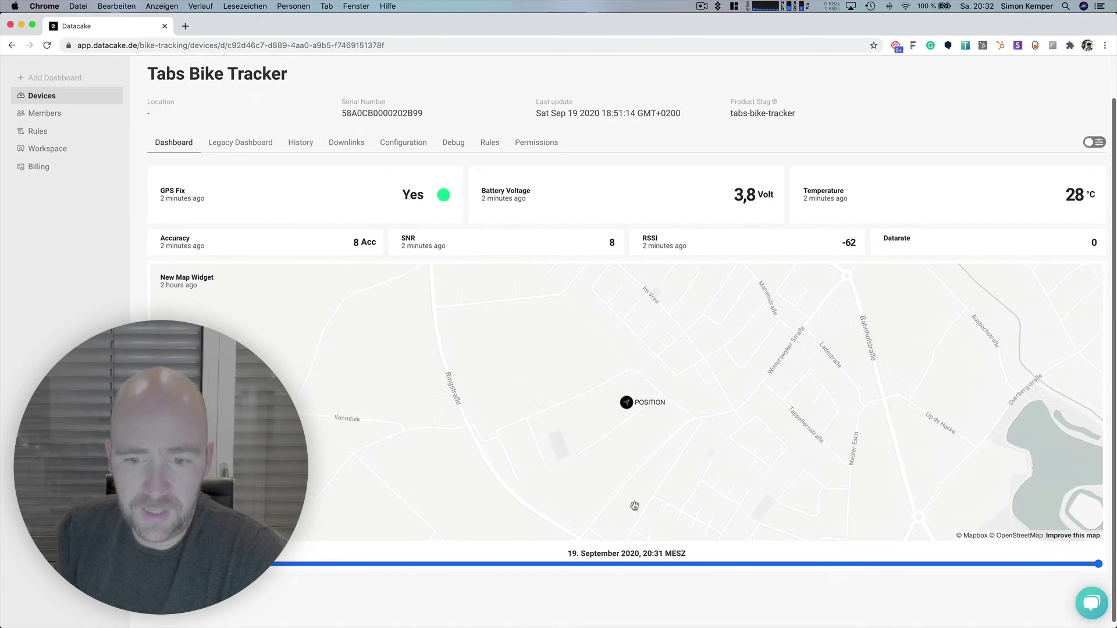
pyautogui.moveTo(1039, 578); pyautogui.dragTo(1112, 552)
pyautogui.scroll(3, 759, 621)
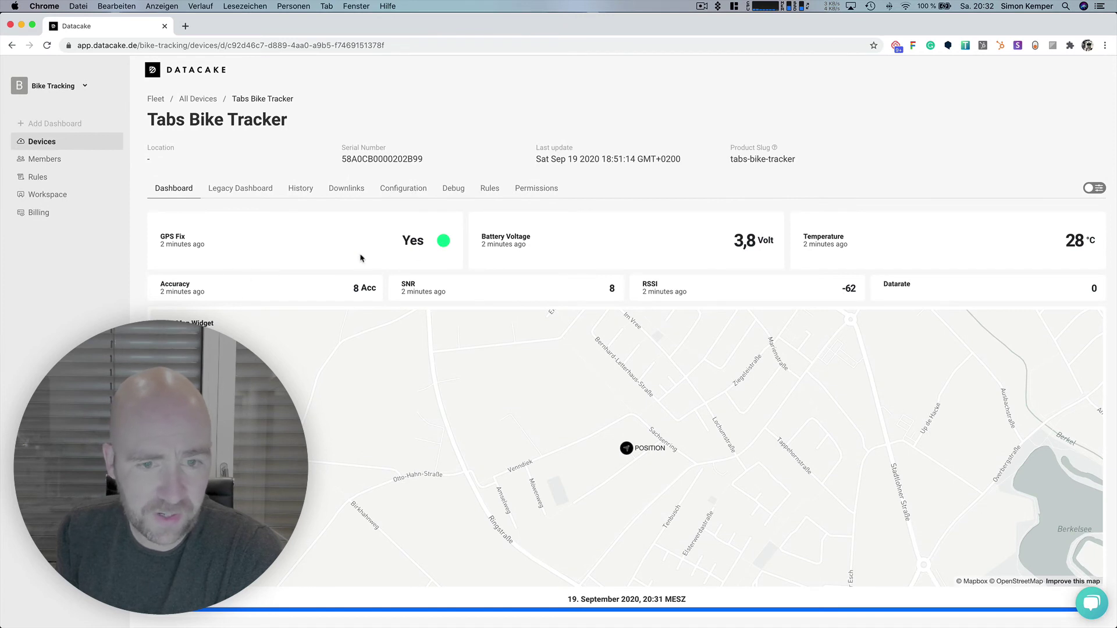
# Highlight the GPS Fix Yes and battery voltage readings, then return to All Devices.
pyautogui.moveTo(401, 243); pyautogui.dragTo(456, 244)
pyautogui.moveTo(760, 240); pyautogui.dragTo(764, 238)
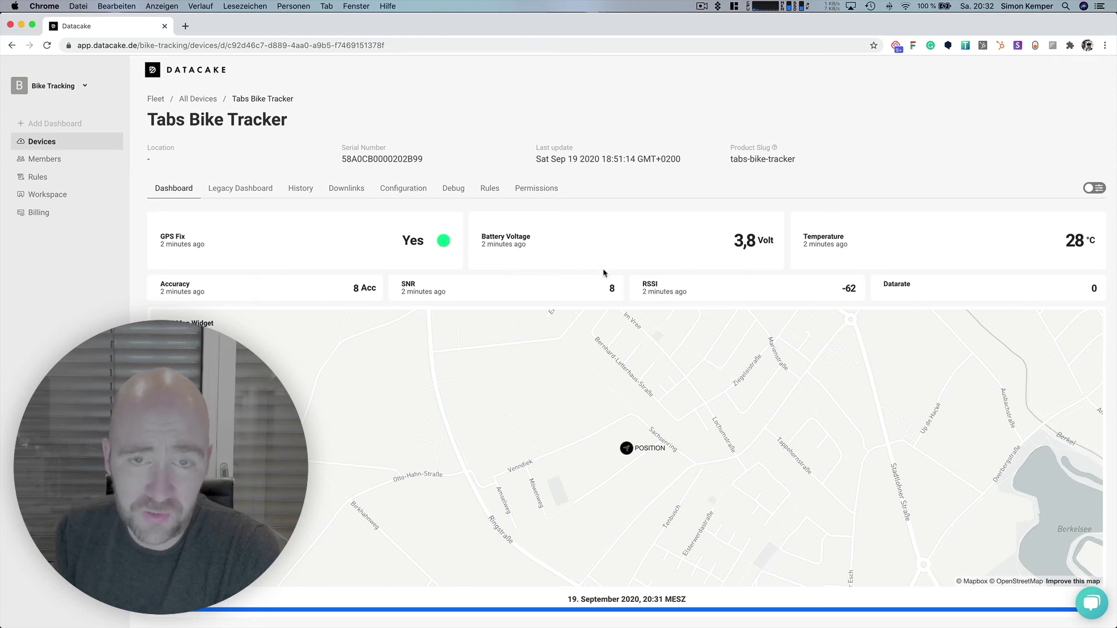
pyautogui.moveTo(743, 240); pyautogui.dragTo(799, 245)
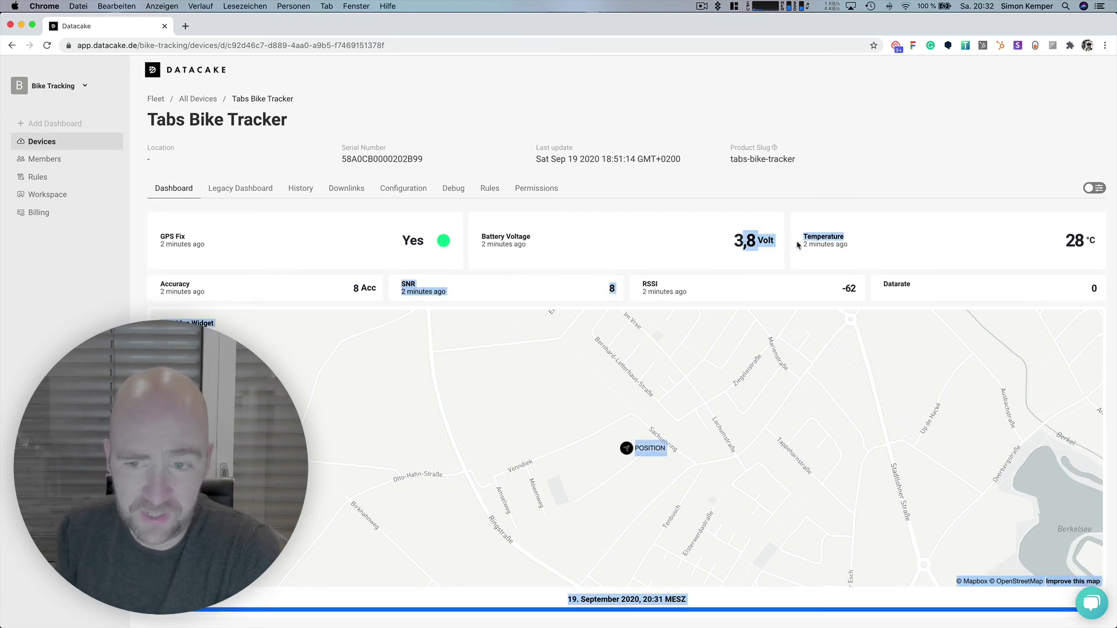
pyautogui.click(659, 251)
pyautogui.click(205, 99)
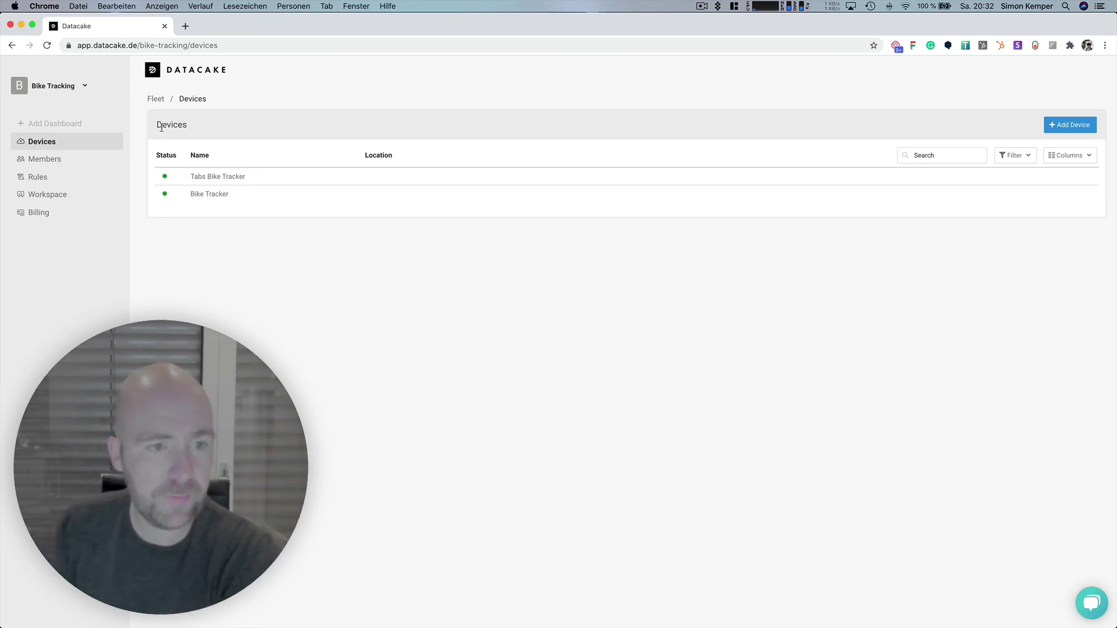
# Open the Bike Tracker dashboard and highlight the Alarm value Yes and its update time.
pyautogui.click(215, 194)
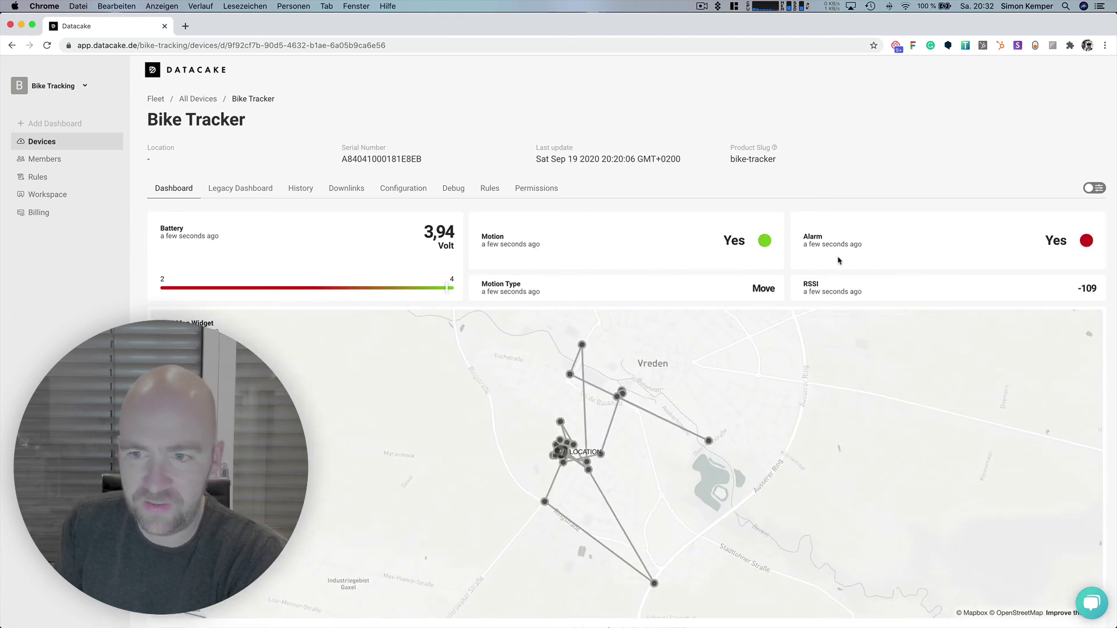
pyautogui.moveTo(840, 245); pyautogui.dragTo(864, 246)
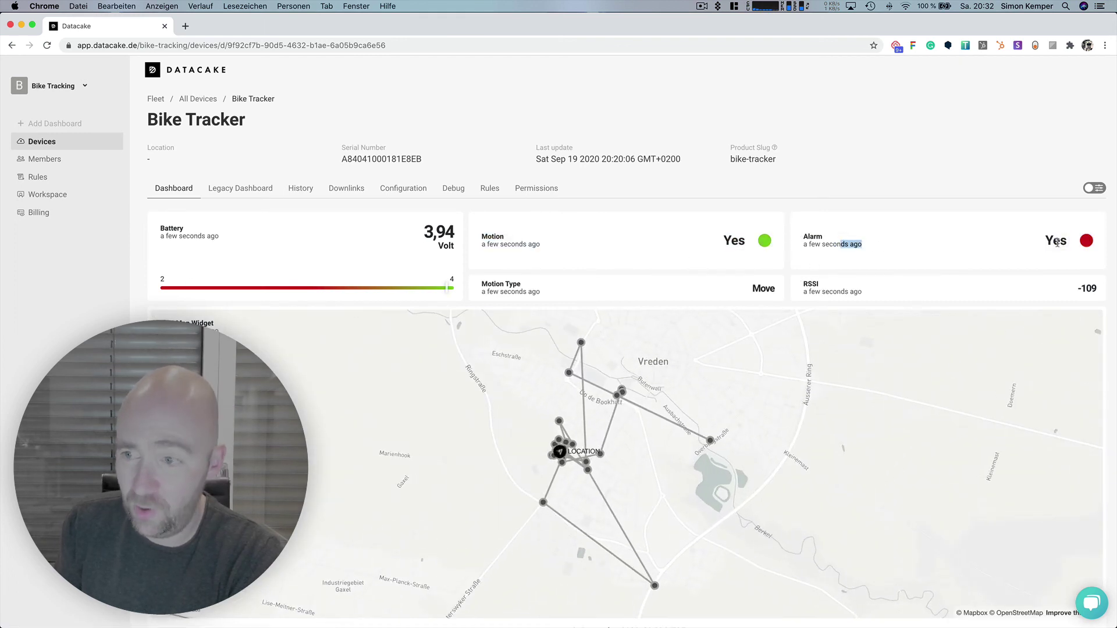
pyautogui.moveTo(1062, 241); pyautogui.dragTo(1017, 248)
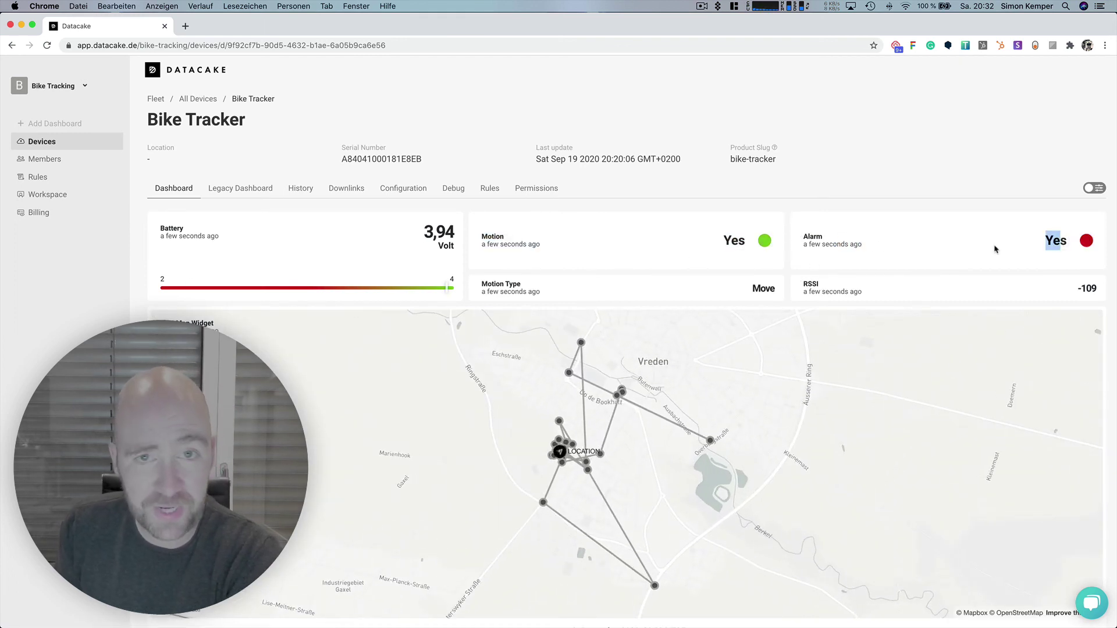
pyautogui.scroll(-2, 147, 312)
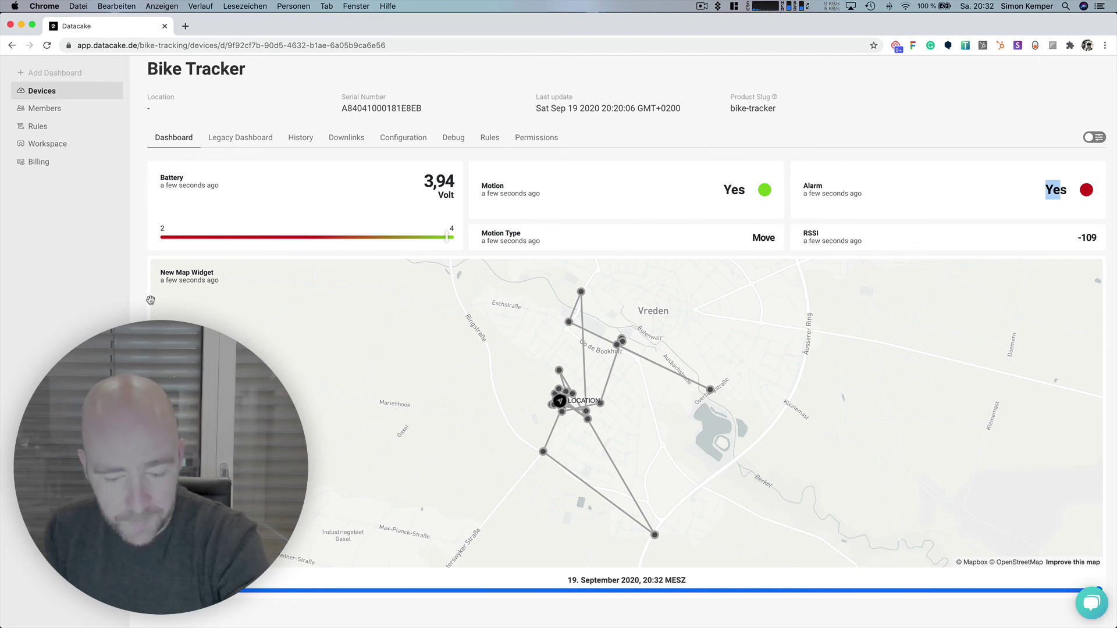
pyautogui.scroll(2, 395, 186)
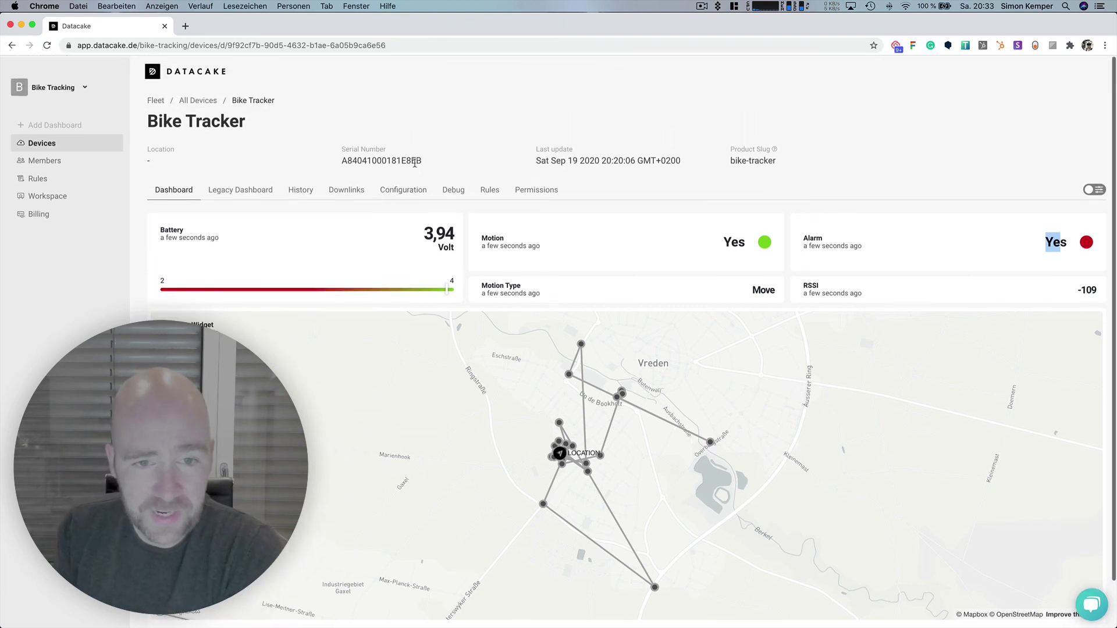